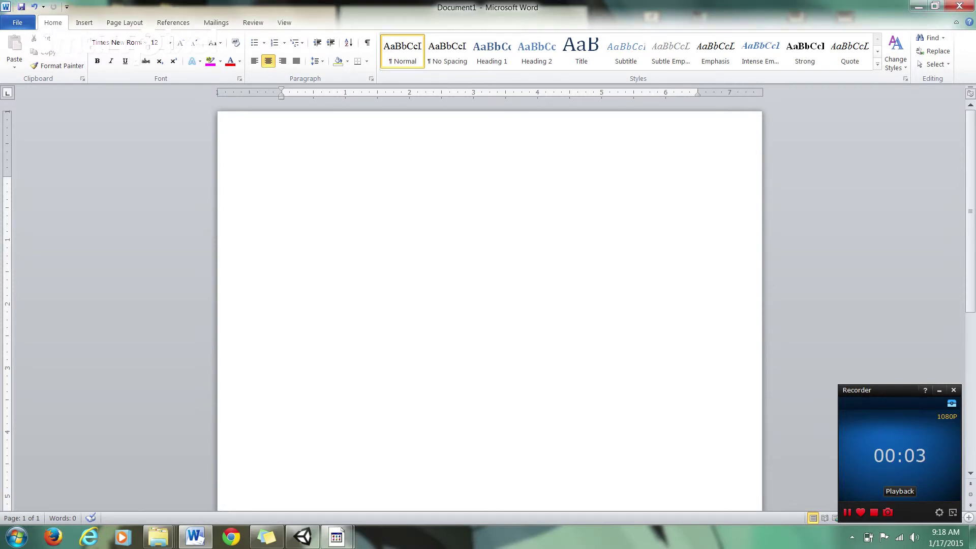
Left-align the first line and type 'Awake(), Start(), Update(), FixedUpdate()'
{"action": "key", "text": "ctrl+z"}
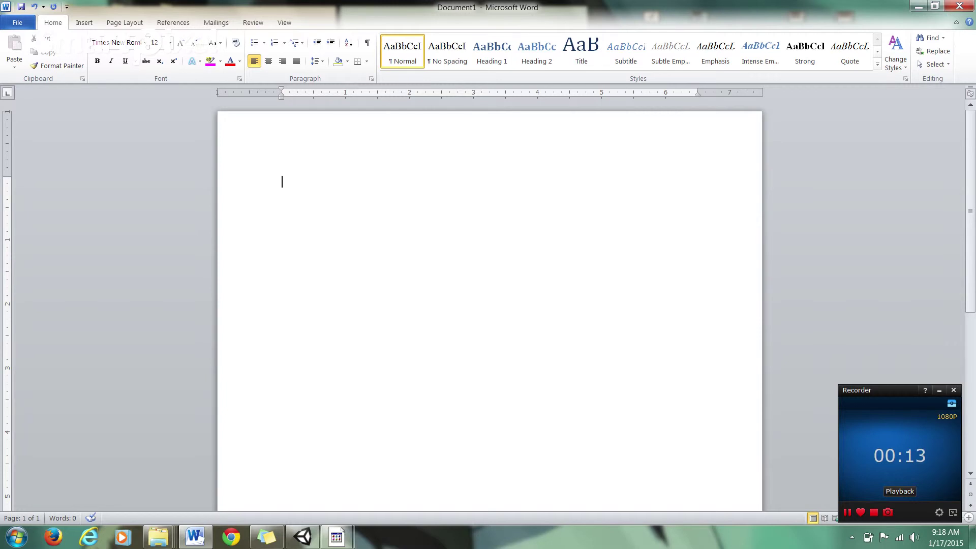
{"action": "type", "text": "Awake(), Start(), "}
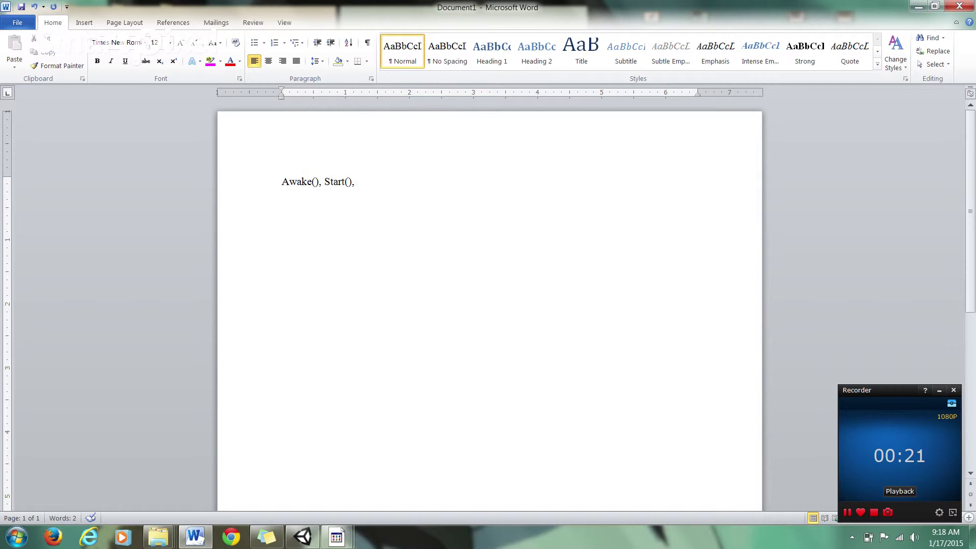
{"action": "type", "text": "Update(), Fixe"}
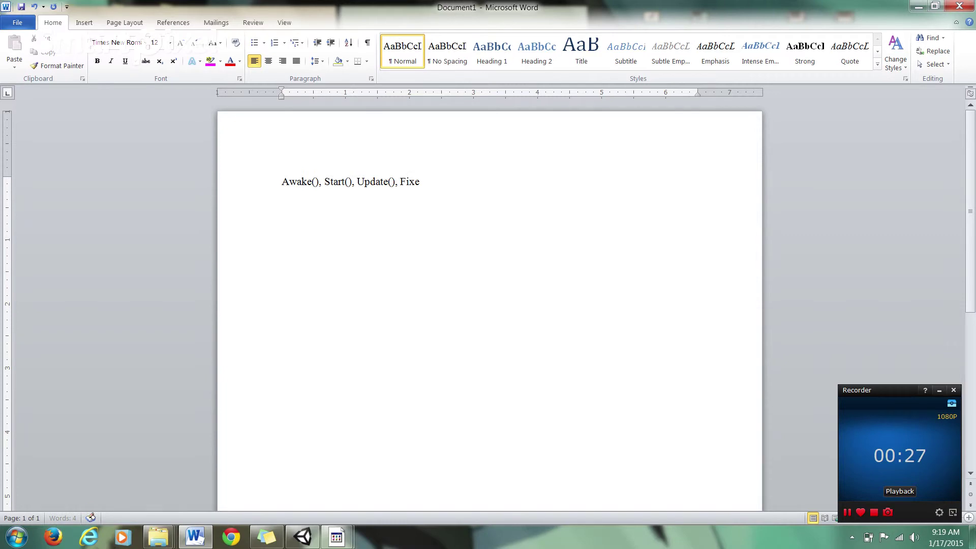
{"action": "type", "text": "dUpdate()"}
End the function-list line and start a new line for the Awake() heading
{"action": "key", "text": "Return"}
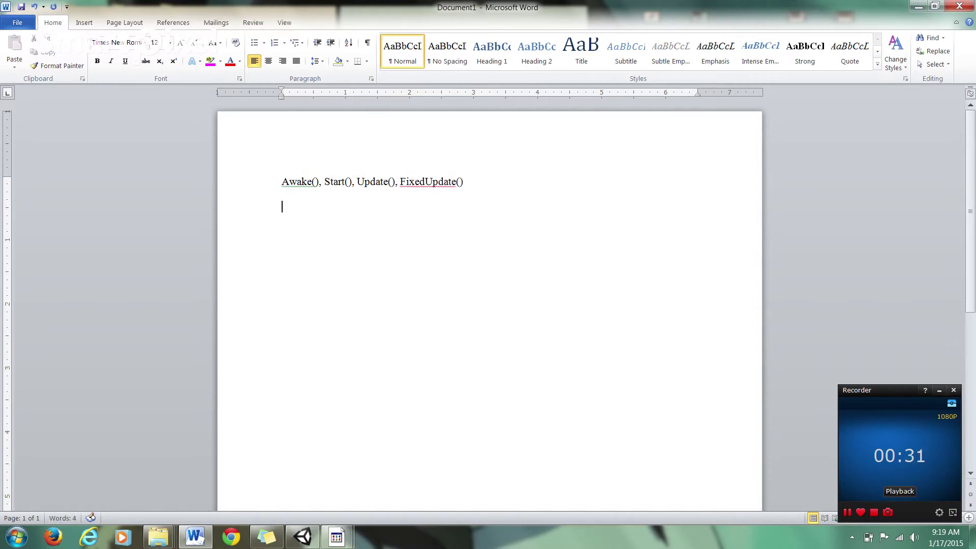
{"action": "type", "text": "Awake()"}
Underline the Awake() heading and start a non-underlined line beneath it
{"action": "key", "text": "shift+Left"}
{"action": "key", "text": "shift+Left"}
{"action": "key", "text": "shift+Left"}
{"action": "key", "text": "shift+Left"}
{"action": "key", "text": "shift+Left"}
{"action": "key", "text": "shift+Left"}
{"action": "key", "text": "shift+Left"}
{"action": "key", "text": "shift+Left"}
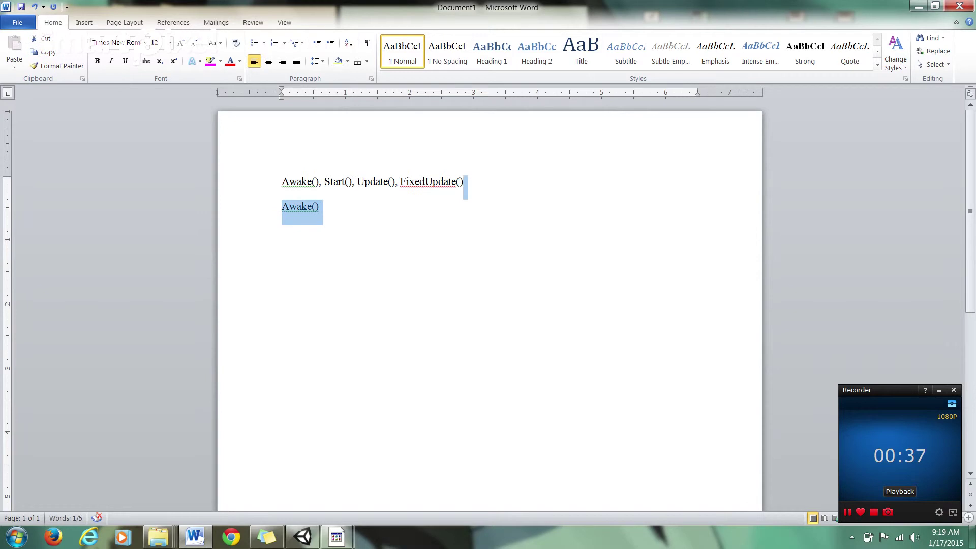
{"action": "key", "text": "ctrl+u"}
{"action": "key", "text": "Right"}
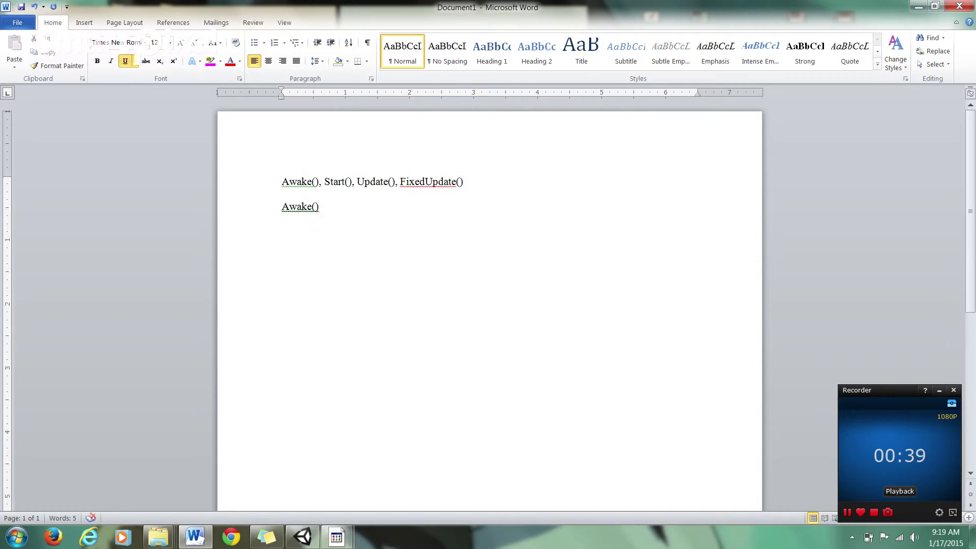
{"action": "key", "text": "Return"}
{"action": "key", "text": "Tab"}
{"action": "key", "text": "BackSpace"}
{"action": "key", "text": "ctrl+u"}
Add the points '-called first' and '-references between scripts' under Awake()
{"action": "type", "text": "-called"}
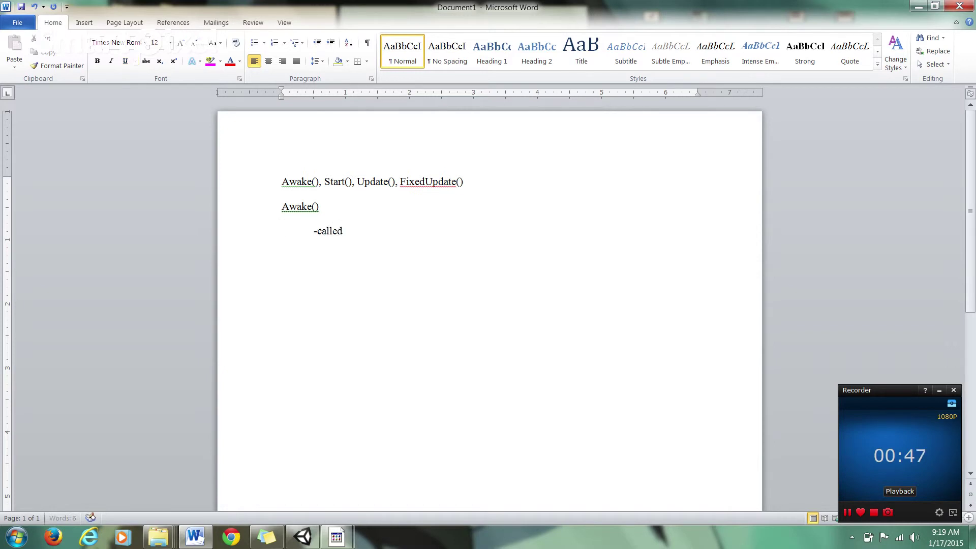
{"action": "type", "text": " first"}
{"action": "key", "text": "Return"}
{"action": "type", "text": "references between"}
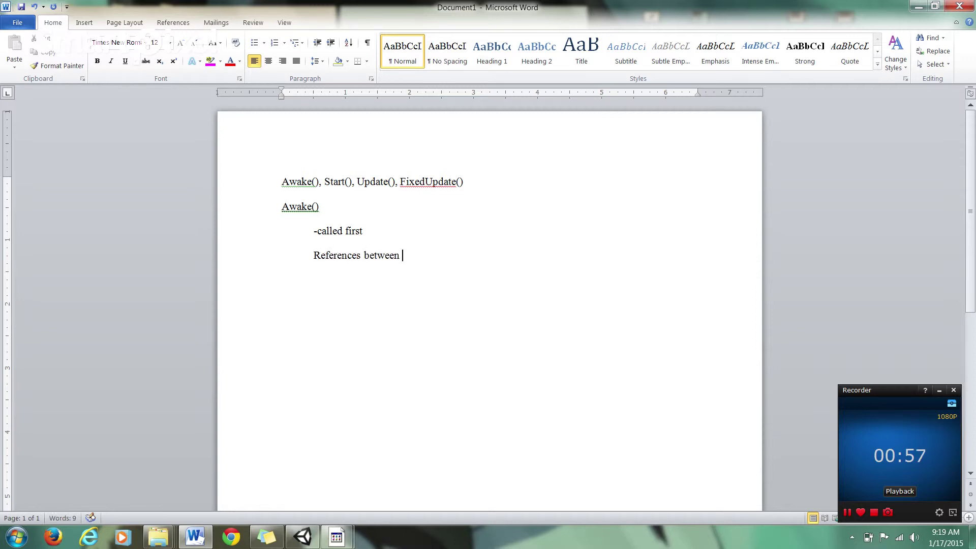
{"action": "type", "text": " scripts"}
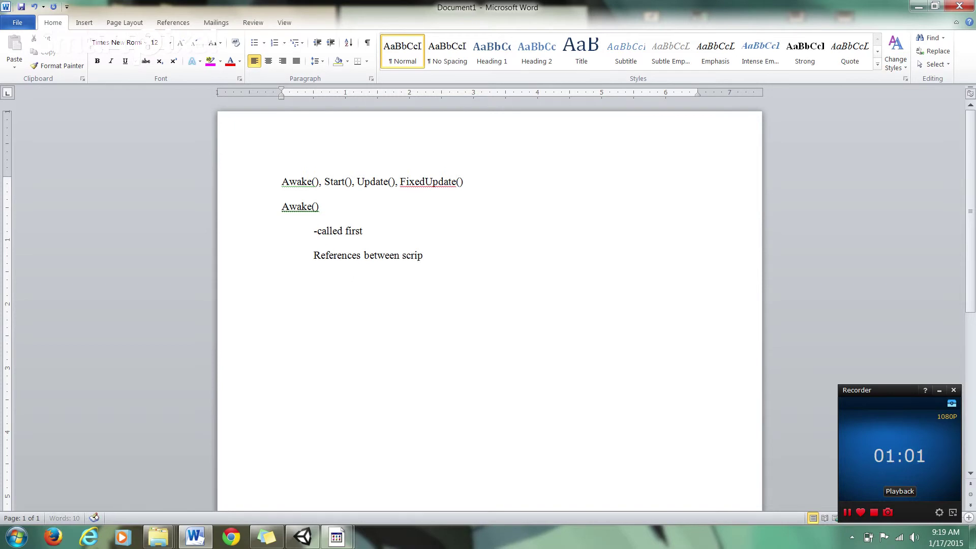
{"action": "left_click", "coordinate": [314, 255]}
{"action": "type", "text": "-"}
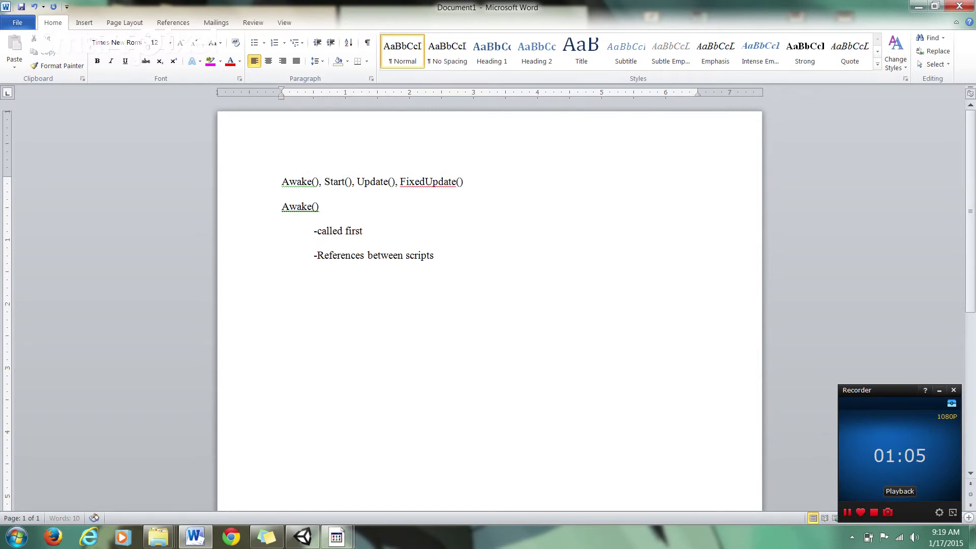
Add an indented '-initialization' point and the note '*Called even when the script is not enable'
{"action": "key", "text": "End"}
{"action": "key", "text": "Return"}
{"action": "key", "text": "Tab"}
{"action": "type", "text": "-initialization"}
{"action": "key", "text": "Return"}
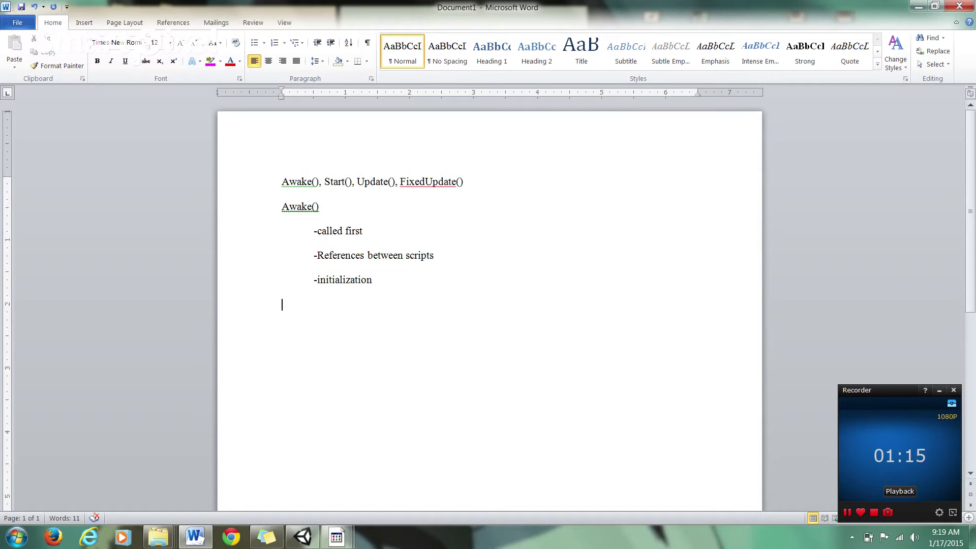
{"action": "type", "text": "*Called even when the s"}
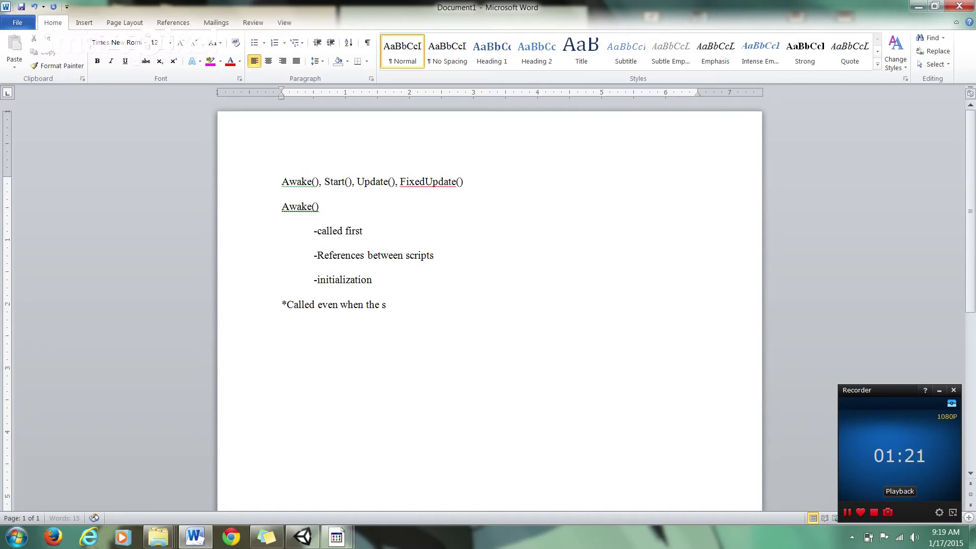
{"action": "type", "text": "cript is not enabled"}
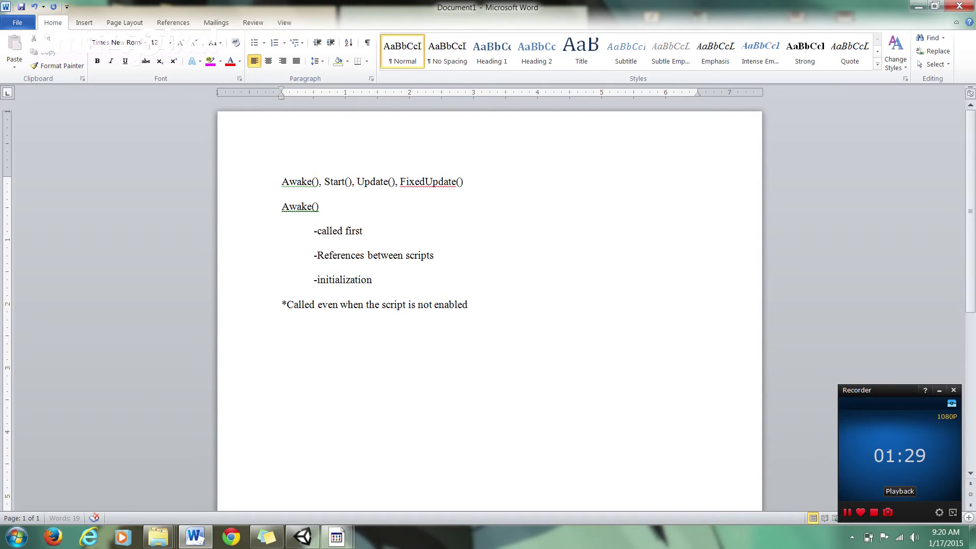
{"action": "key", "text": "Return"}
Type an underlined Start() heading with an indented, non-underlined line below it
{"action": "type", "text": "Start()"}
{"action": "key", "text": "shift+Left"}
{"action": "key", "text": "shift+Left"}
{"action": "key", "text": "shift+Left"}
{"action": "key", "text": "shift+Left"}
{"action": "key", "text": "shift+Left"}
{"action": "key", "text": "shift+Left"}
{"action": "key", "text": "shift+Left"}
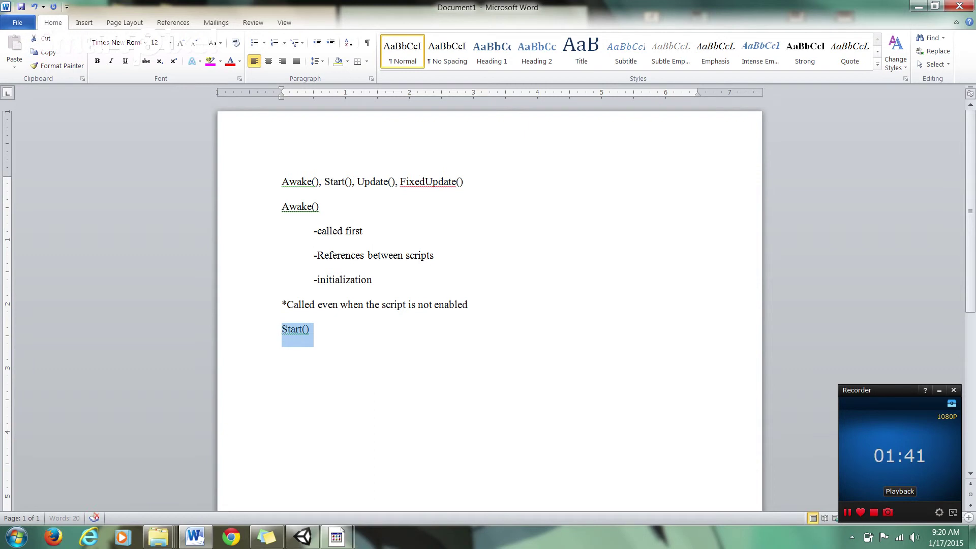
{"action": "key", "text": "ctrl+u"}
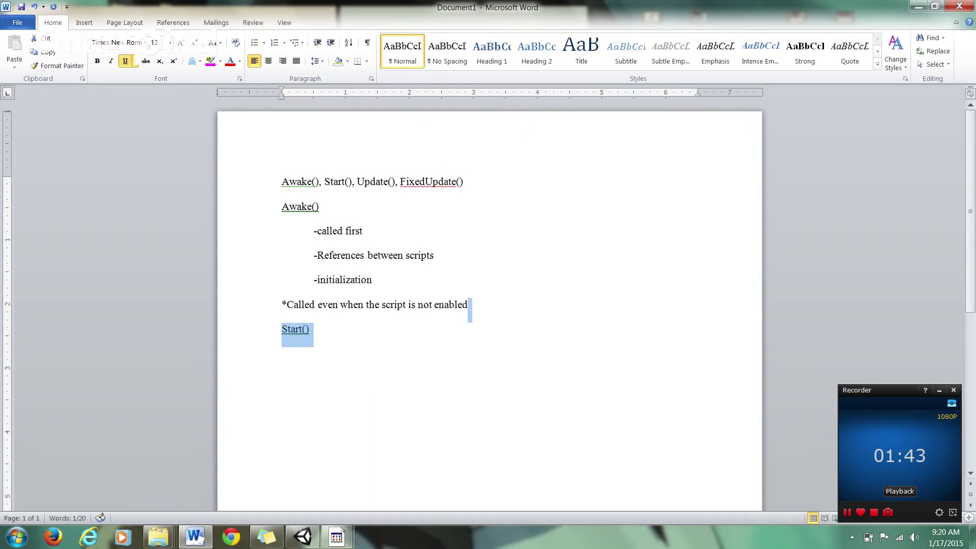
{"action": "key", "text": "Right"}
{"action": "key", "text": "Return"}
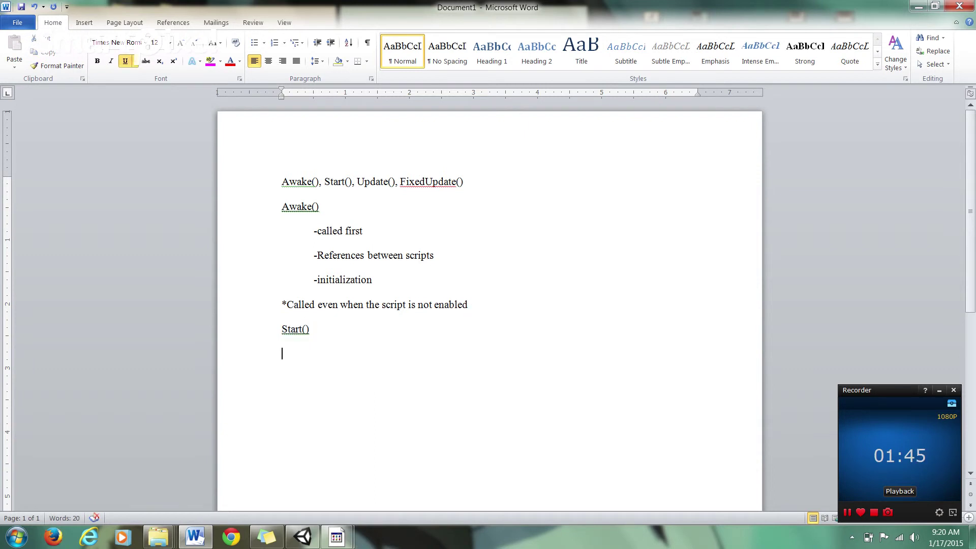
{"action": "key", "text": "ctrl+u"}
{"action": "key", "text": "Tab"}
Add bullets 'After awake, but before the first update' and 'Once a script compontent is enabled'
{"action": "left_click", "coordinate": [254, 43]}
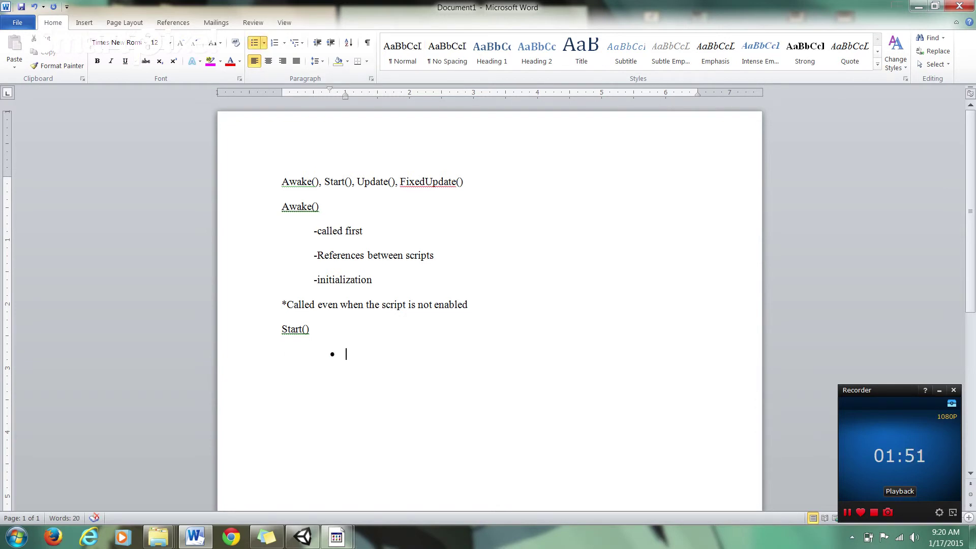
{"action": "type", "text": "After awake, but"}
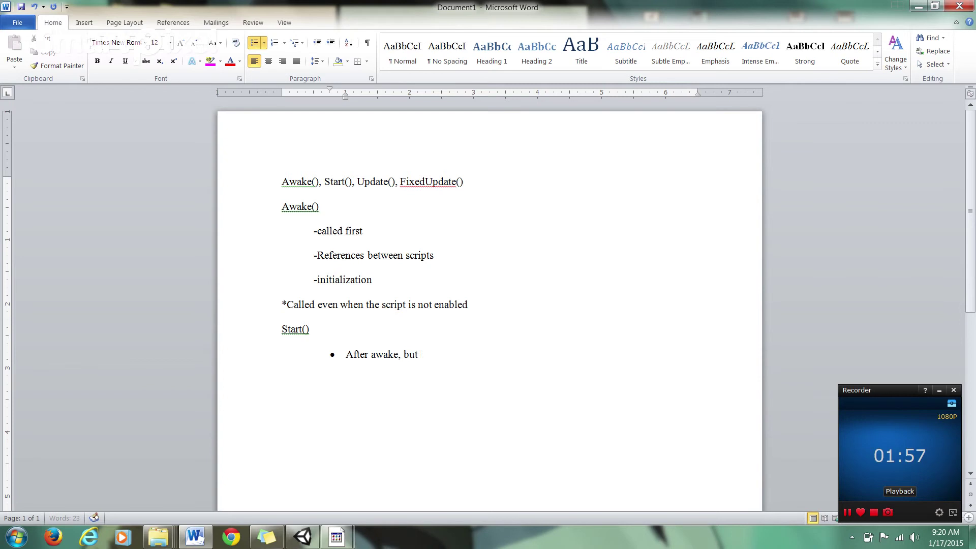
{"action": "type", "text": " before the first update"}
{"action": "key", "text": "Return"}
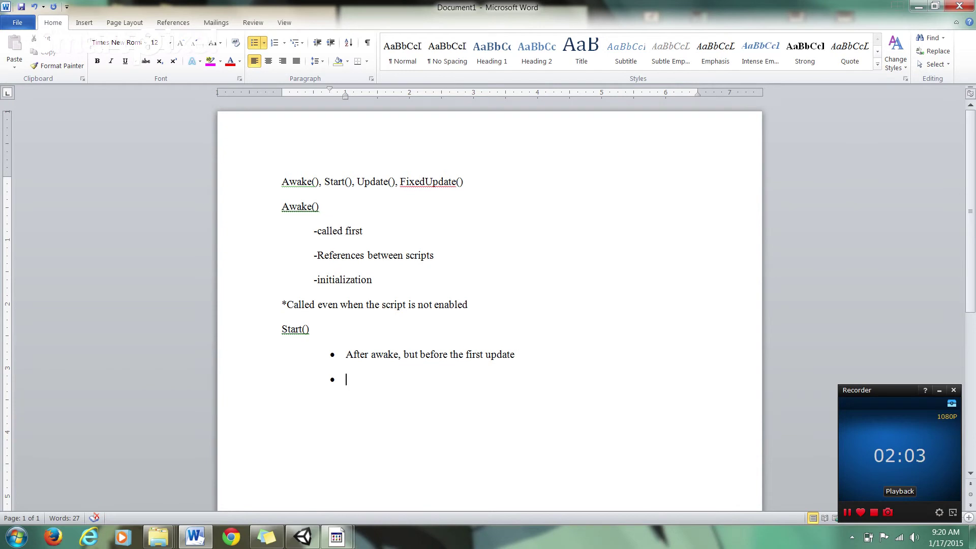
{"action": "type", "text": "Once a script comp"}
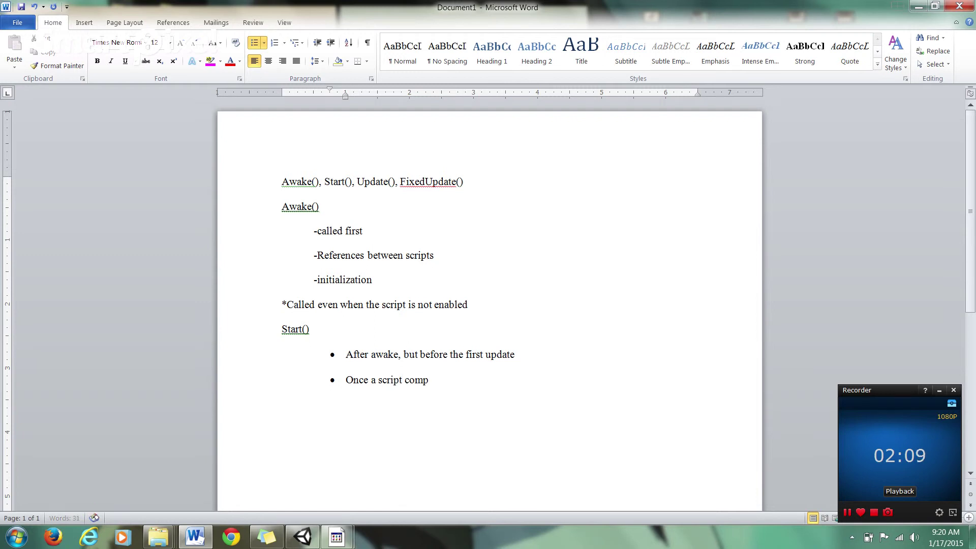
{"action": "type", "text": "ontent is enabled"}
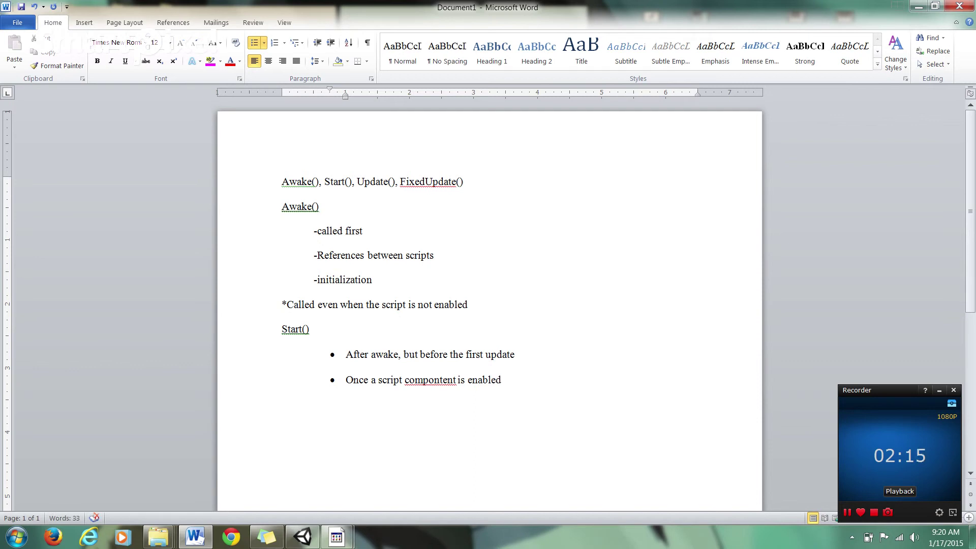
Correct 'compontent' to 'component' and end the bulleted list
{"action": "right_click", "coordinate": [428, 379]}
{"action": "key", "text": "Return"}
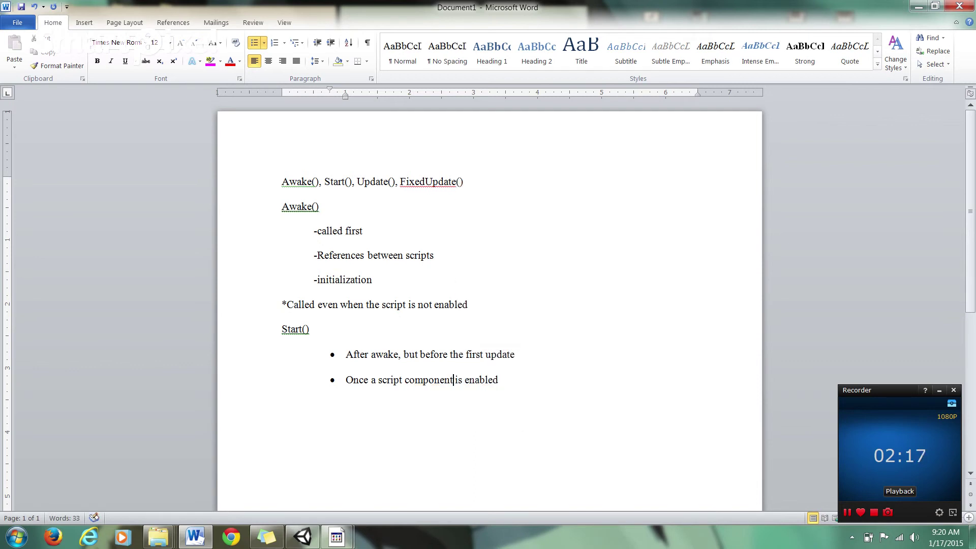
{"action": "left_click_drag", "start_coordinate": [498, 380], "coordinate": [346, 380]}
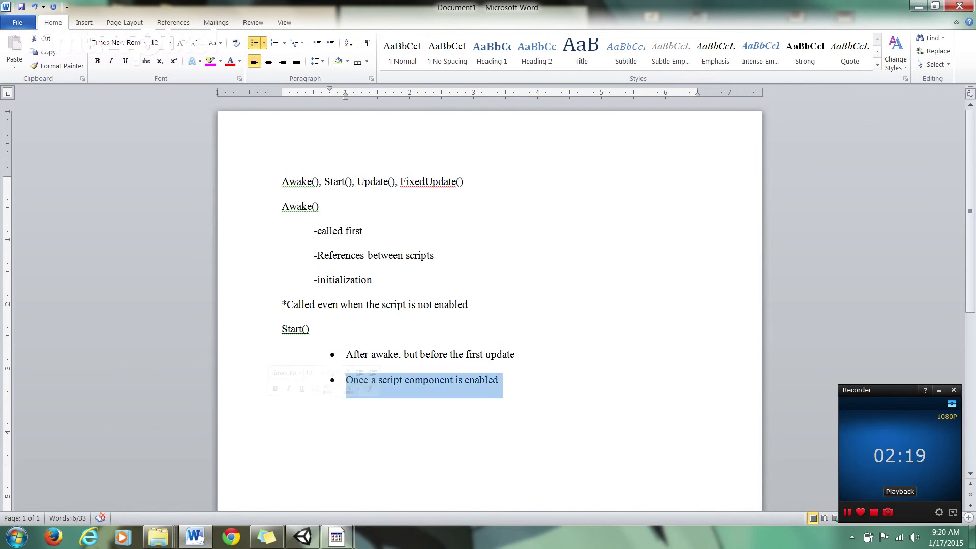
{"action": "key", "text": "End"}
{"action": "key", "text": "Return"}
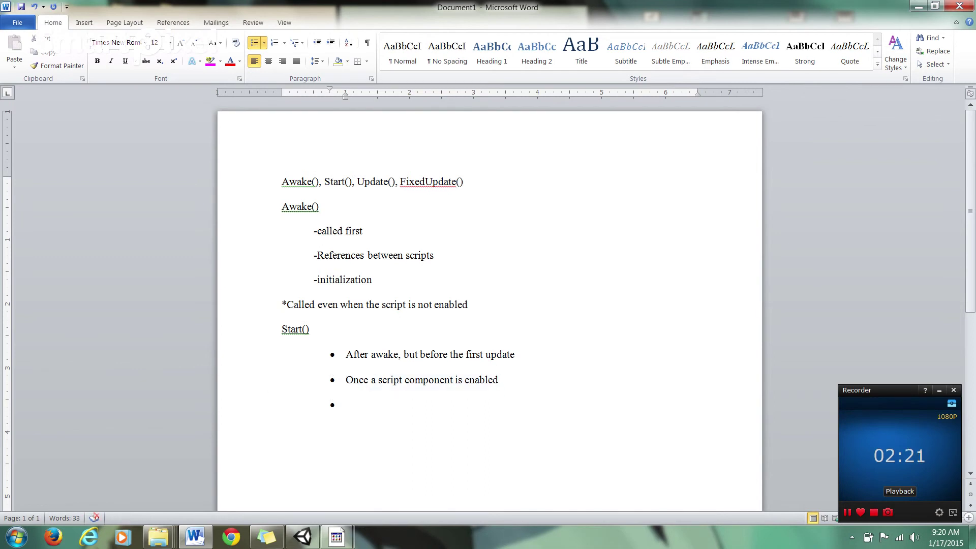
{"action": "key", "text": "BackSpace"}
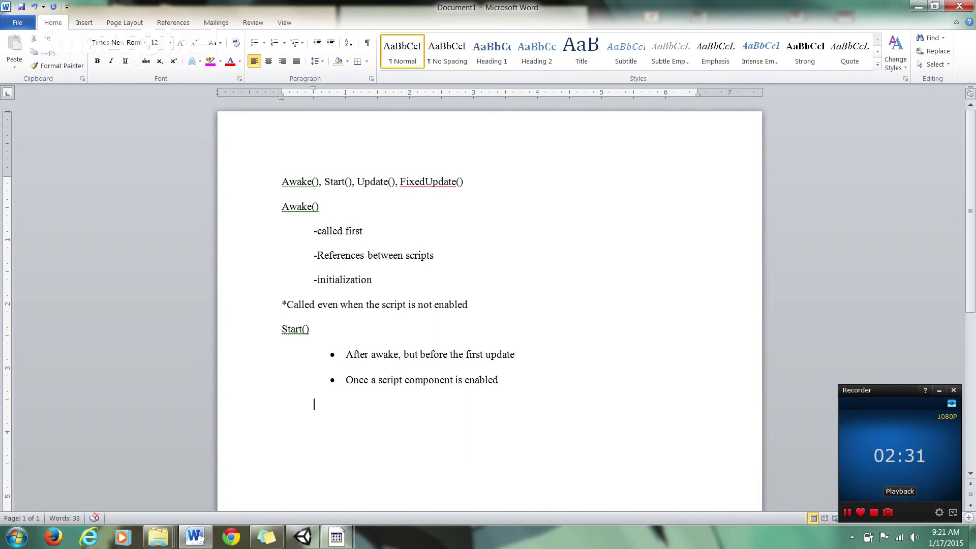
Type the notes '*Only called when the script is enabled' and '***Only called once in the lifetime of a script on the game object'
{"action": "type", "text": "*Only call"}
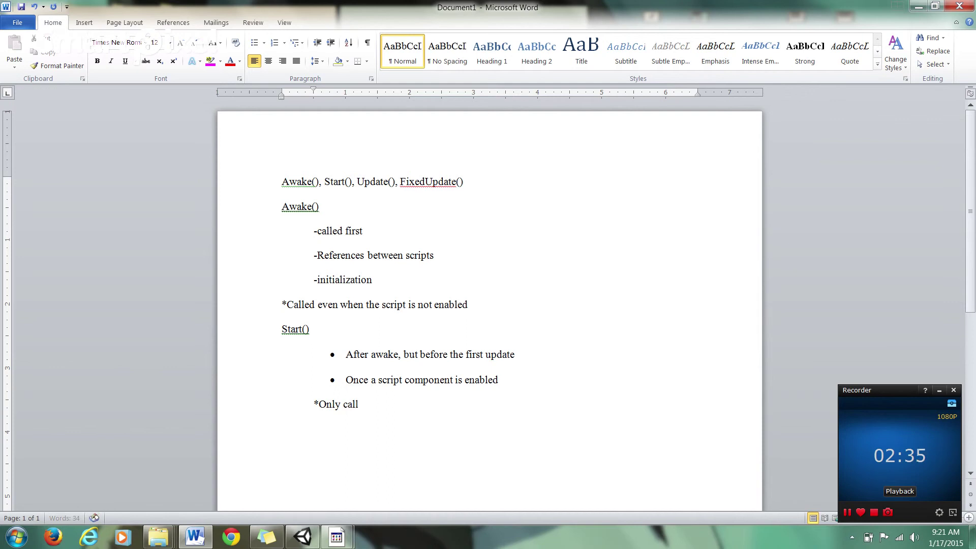
{"action": "type", "text": "ed when the script"}
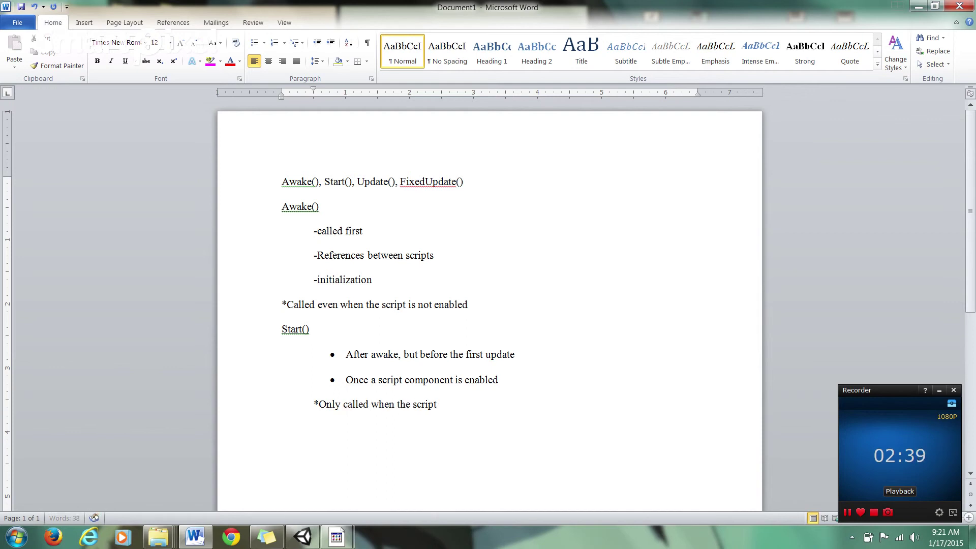
{"action": "type", "text": " is ena"}
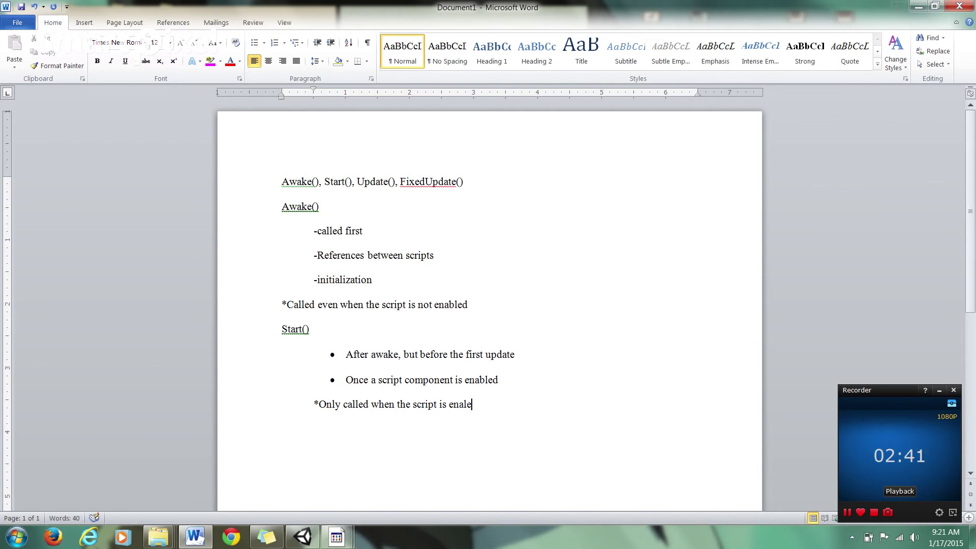
{"action": "type", "text": "bled"}
{"action": "key", "text": "Return"}
{"action": "type", "text": "***Only called once i"}
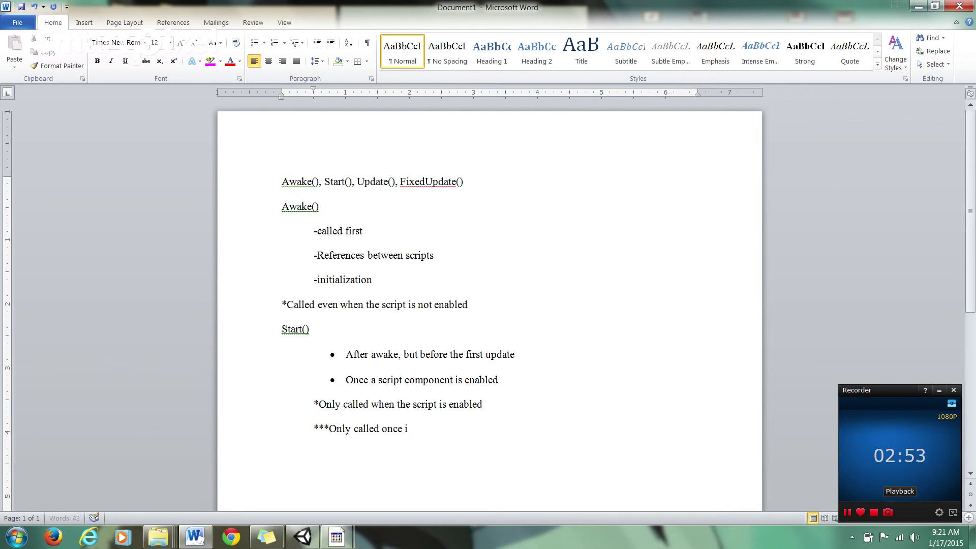
{"action": "type", "text": "n the lifetime "}
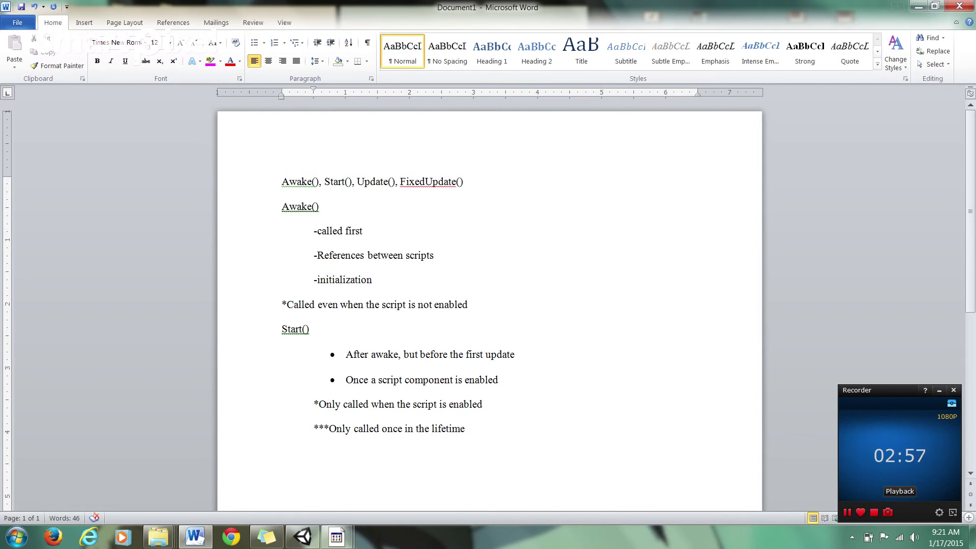
{"action": "type", "text": "of a script on the g"}
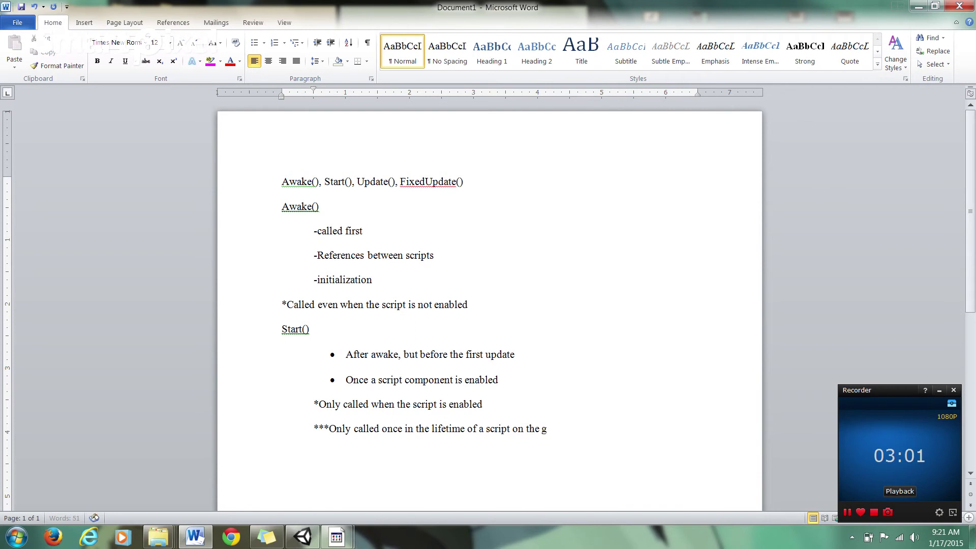
{"action": "type", "text": "ame object"}
{"action": "key", "text": "Return"}
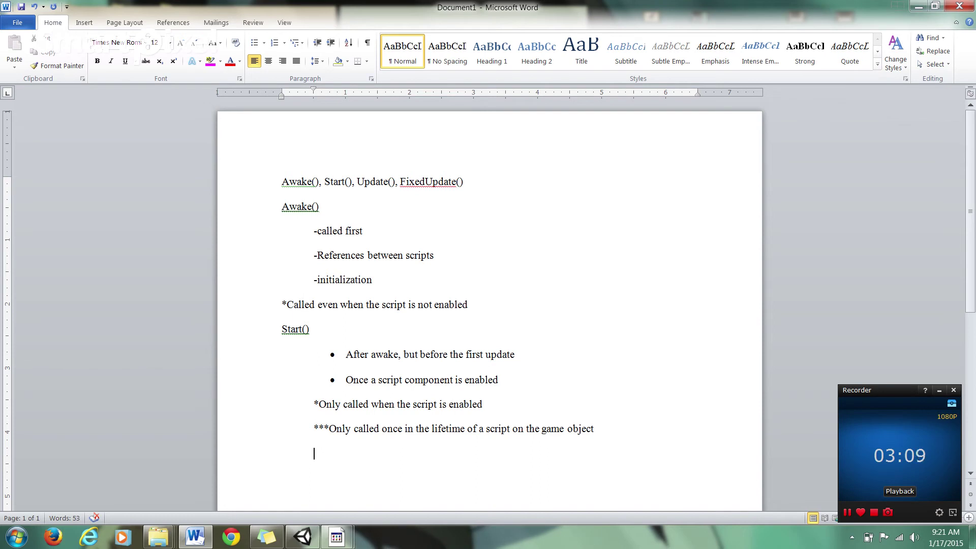
Type the Update() heading with points '-called every frame' and 'used for regular updates'
{"action": "type", "text": "Update()"}
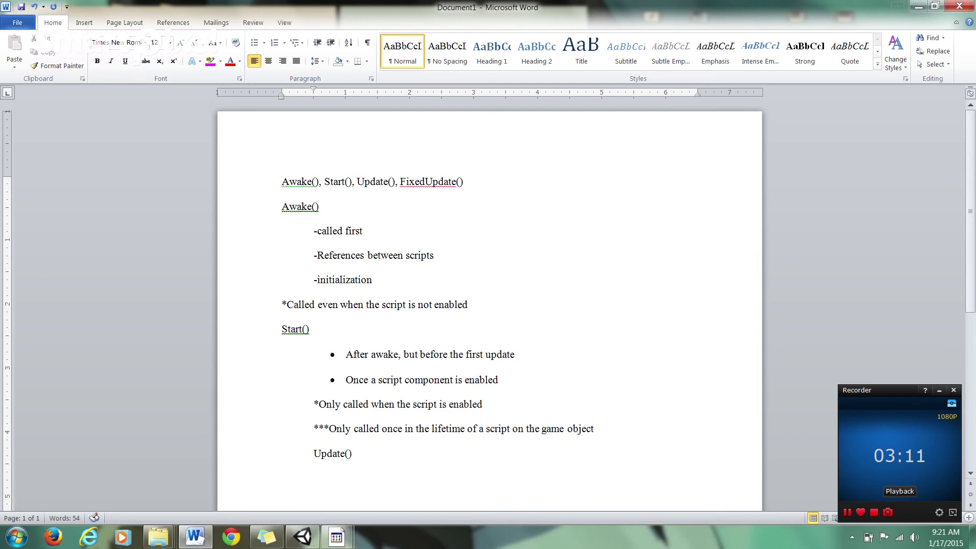
{"action": "key", "text": "Return"}
{"action": "type", "text": "-called every frame"}
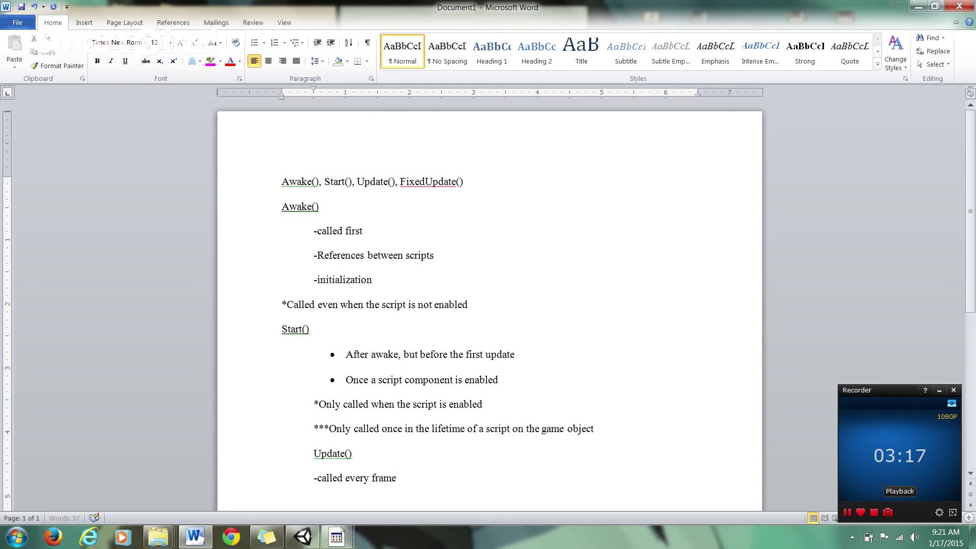
{"action": "key", "text": "Return"}
{"action": "type", "text": "used for regulate"}
{"action": "key", "text": "BackSpace"}
{"action": "key", "text": "BackSpace"}
{"action": "type", "text": "r"}
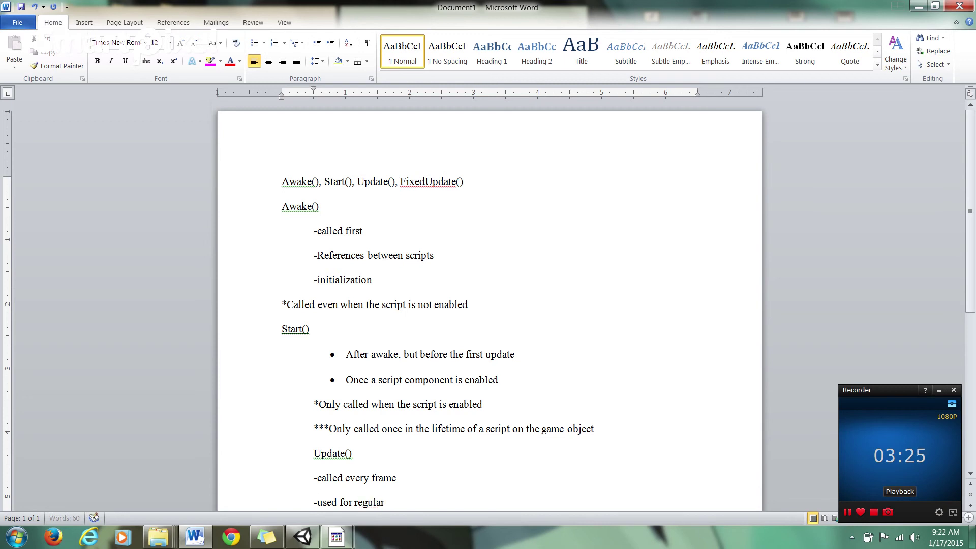
{"action": "type", "text": " updates"}
{"action": "key", "text": "Return"}
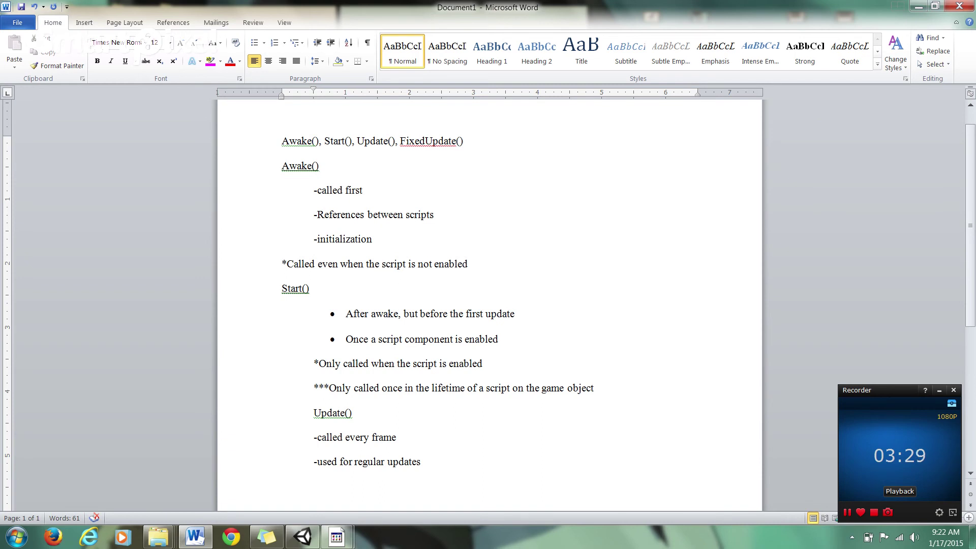
Add '-update interval times vary' and type the FixedUpdate() heading below
{"action": "type", "text": "-update interval times vary"}
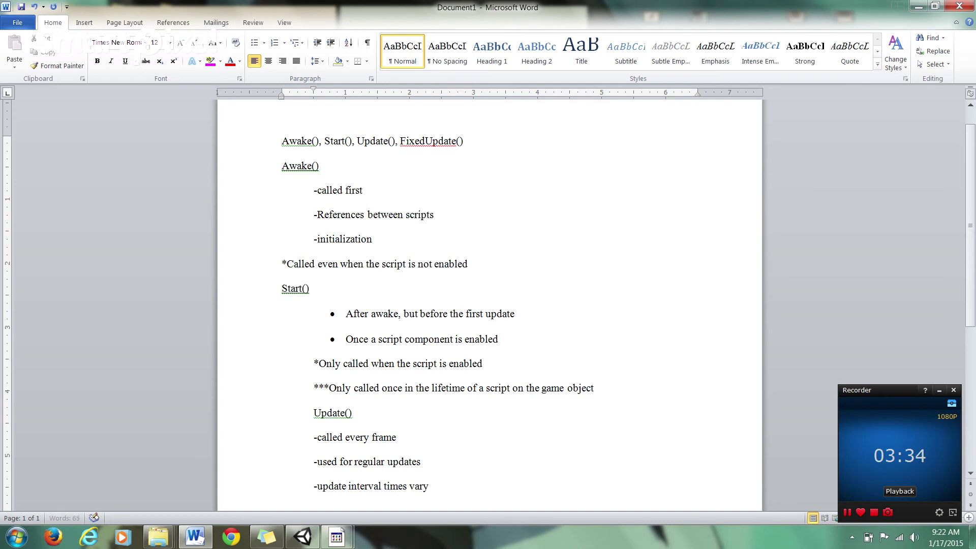
{"action": "key", "text": "Return"}
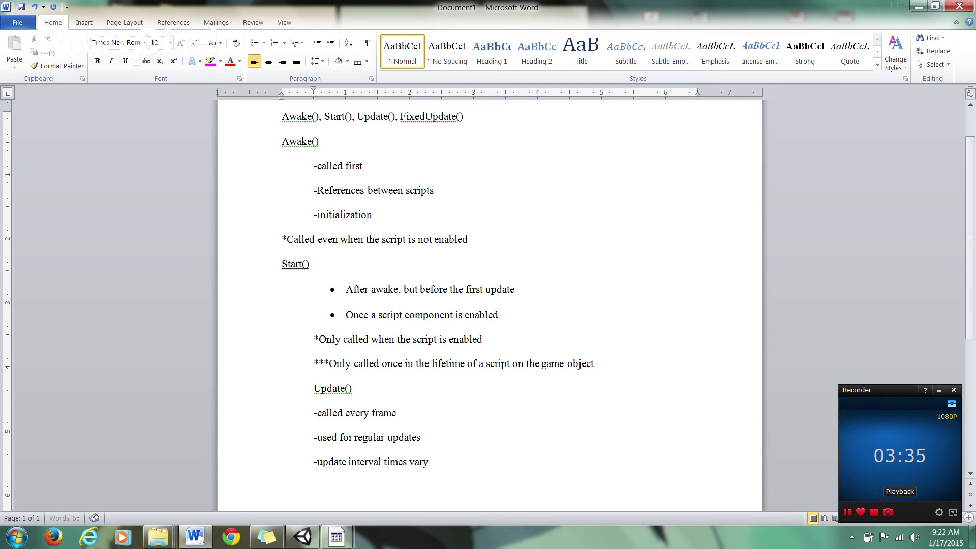
{"action": "type", "text": "FixedUpdate()"}
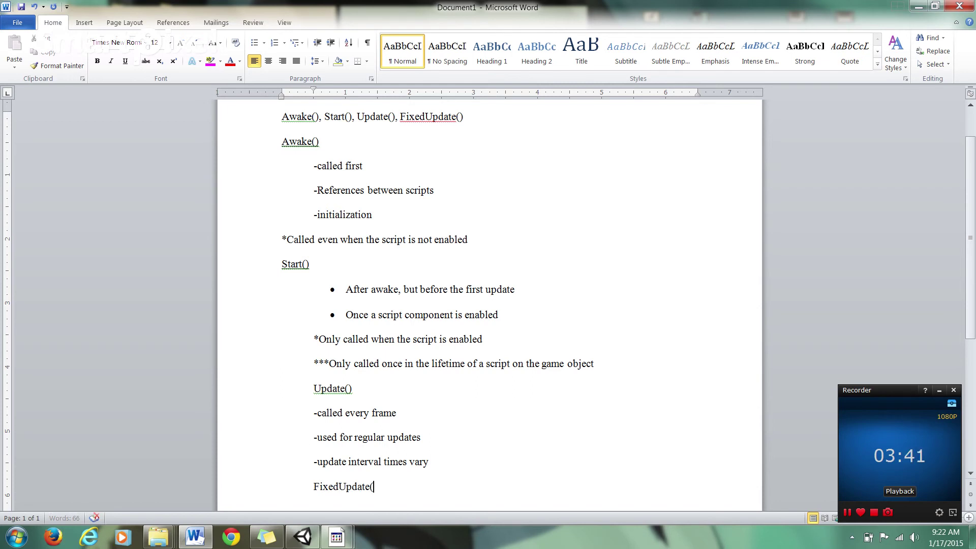
Under FixedUpdate(), add 'Called every physics step' without the automatic dash bullet
{"action": "key", "text": "Return"}
{"action": "type", "text": "-"}
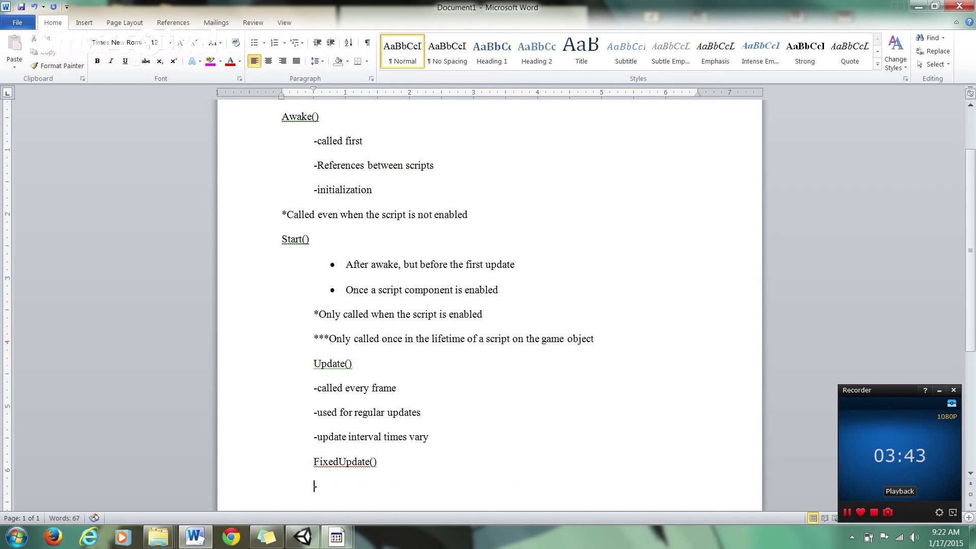
{"action": "left_click", "coordinate": [314, 486]}
{"action": "type", "text": "Called"}
{"action": "key", "text": "BackSpace"}
{"action": "key", "text": "BackSpace"}
{"action": "key", "text": "BackSpace"}
{"action": "key", "text": "BackSpace"}
{"action": "key", "text": "BackSpace"}
{"action": "key", "text": "BackSpace"}
{"action": "key", "text": "BackSpace"}
{"action": "key", "text": "End"}
{"action": "key", "text": "space"}
{"action": "key", "text": "BackSpace"}
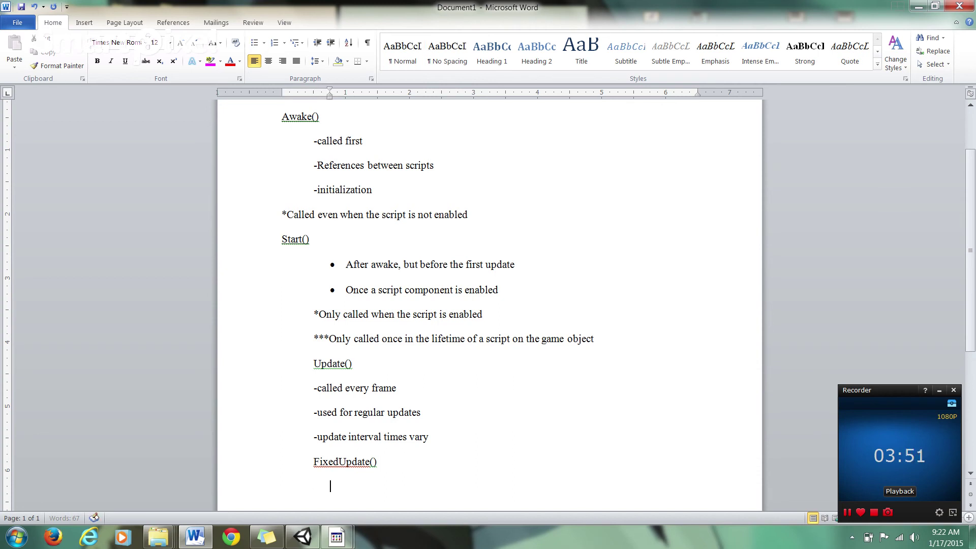
{"action": "type", "text": "Called every physics step"}
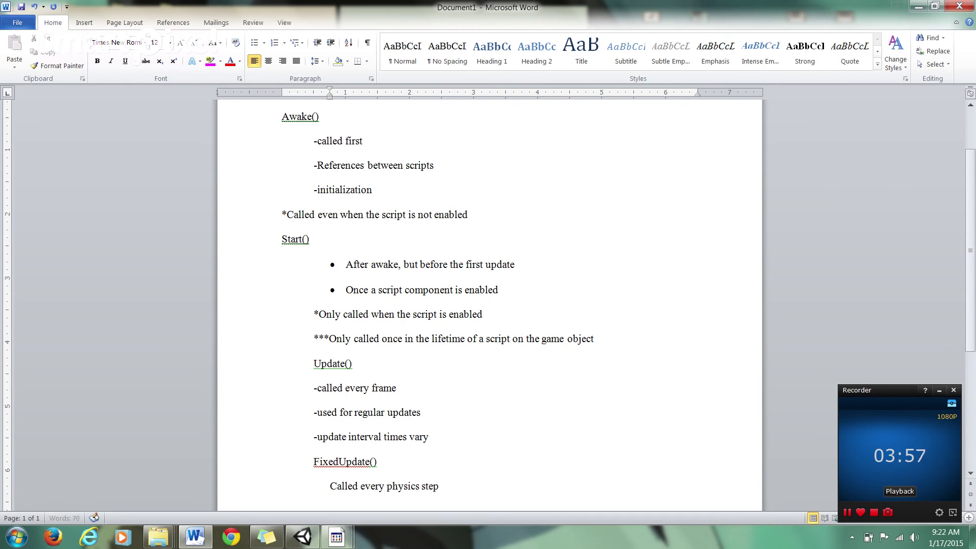
Add the note 'Fixed update intervals are consistant' and start a new line
{"action": "key", "text": "Return"}
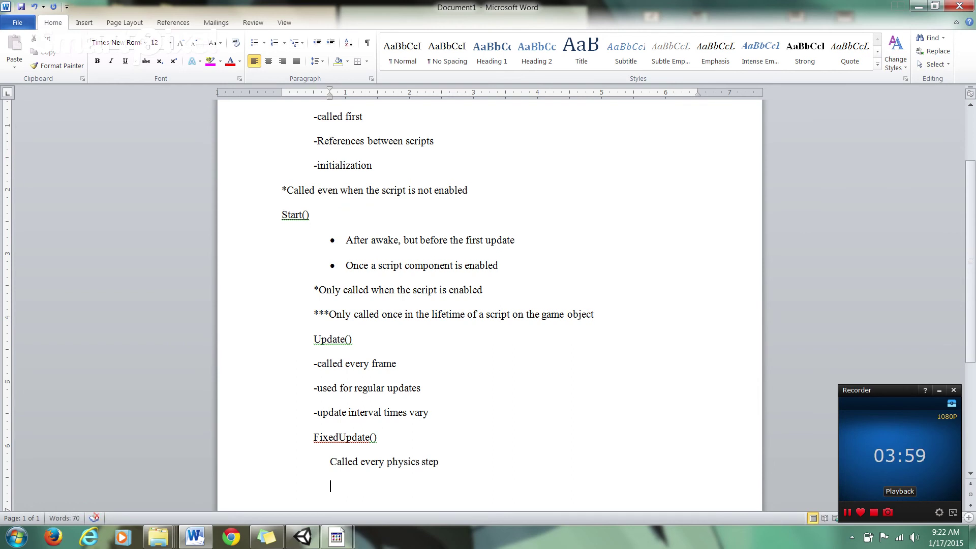
{"action": "type", "text": "Fixe"}
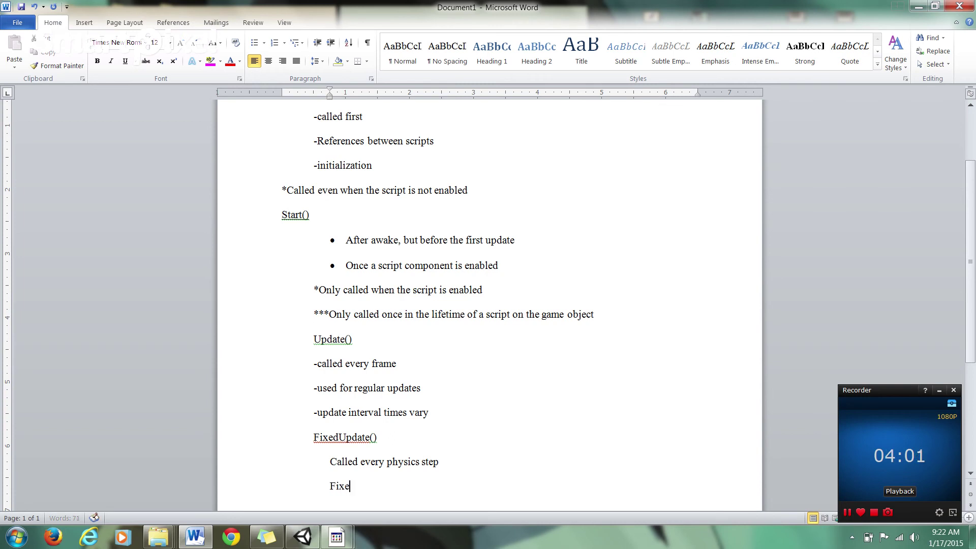
{"action": "type", "text": "d update intervals"}
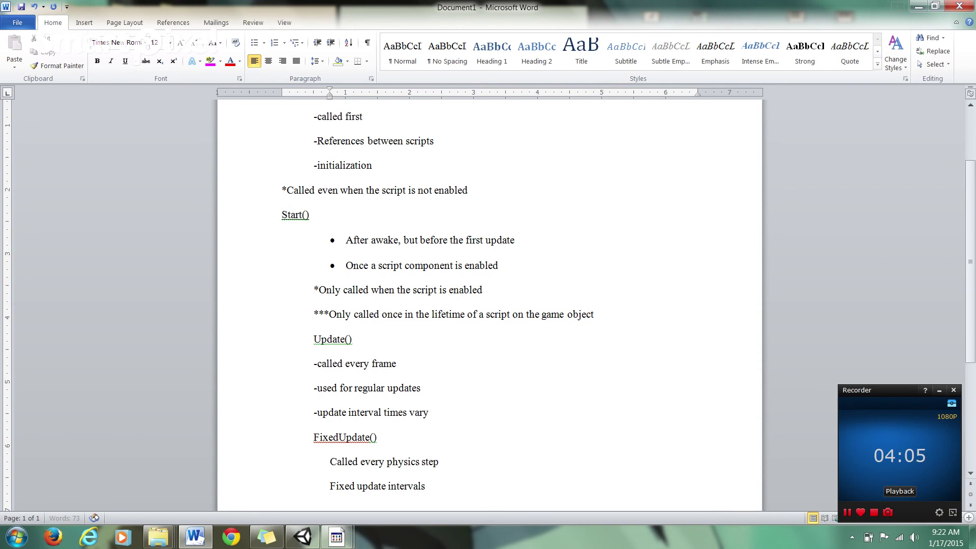
{"action": "type", "text": " are consistn"}
{"action": "type", "text": "at"}
{"action": "key", "text": "BackSpace"}
{"action": "key", "text": "BackSpace"}
{"action": "key", "text": "BackSpace"}
{"action": "type", "text": "ant"}
{"action": "key", "text": "Return"}
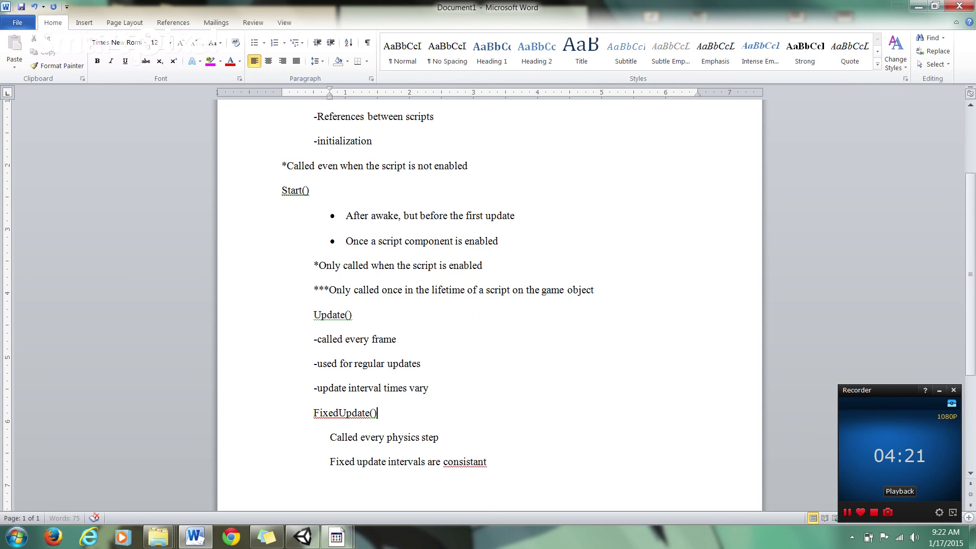
Move the selection through the FixedUpdate() heading and its notes
{"action": "triple_click", "coordinate": [345, 413]}
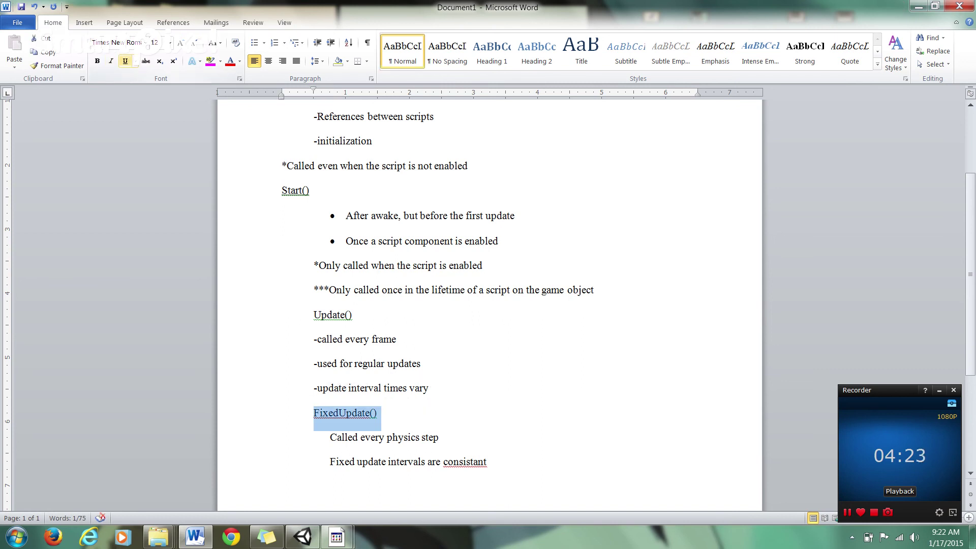
{"action": "left_click", "coordinate": [125, 60]}
{"action": "key", "text": "End"}
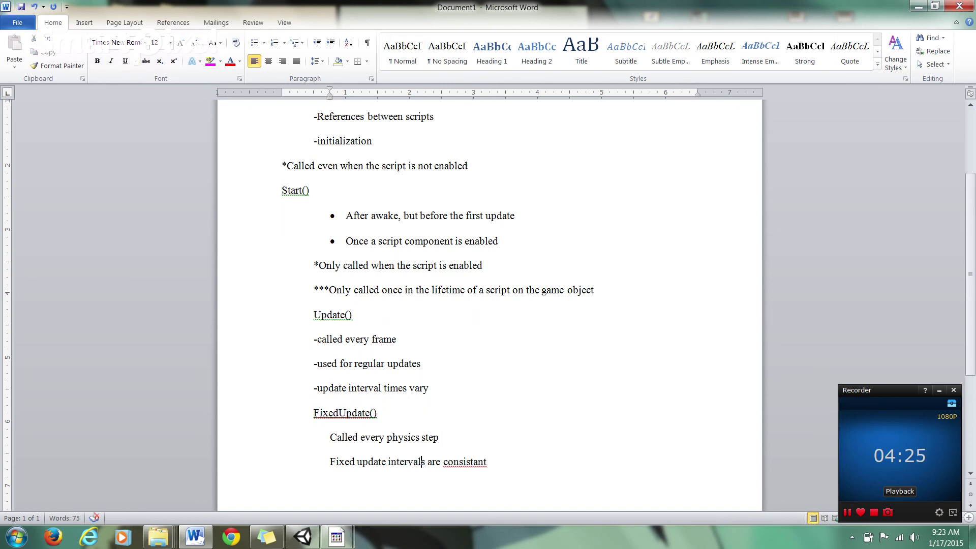
{"action": "key", "text": "Down"}
{"action": "key", "text": "End"}
{"action": "key", "text": "ctrl+shift+Left"}
{"action": "key", "text": "ctrl+shift+Left"}
{"action": "key", "text": "ctrl+shift+Left"}
{"action": "key", "text": "End"}
Select the FixedUpdate() heading line and underline it
{"action": "left_click", "coordinate": [297, 314]}
{"action": "key", "text": "Left"}
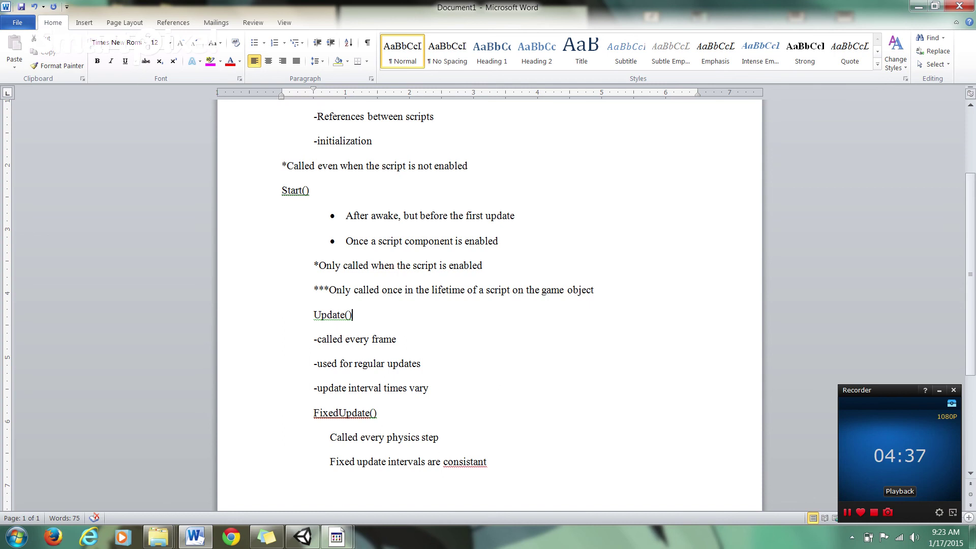
{"action": "key", "text": "shift+Down"}
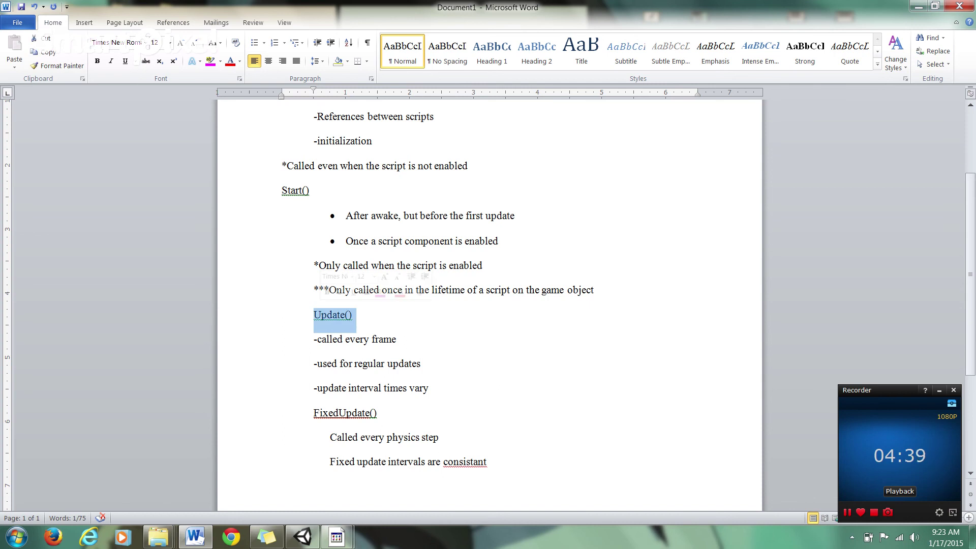
{"action": "key", "text": "Down"}
{"action": "key", "text": "Down"}
{"action": "key", "text": "Down"}
{"action": "key", "text": "Down"}
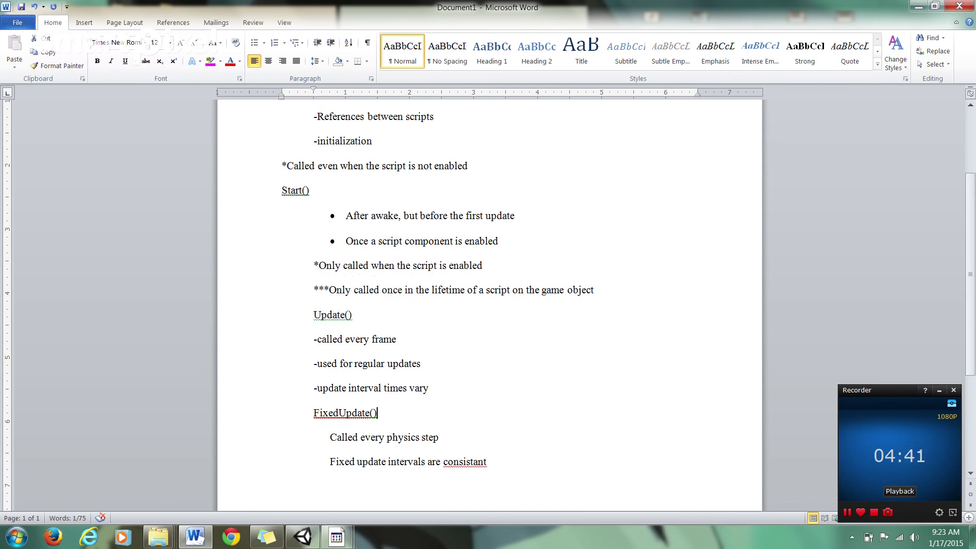
{"action": "key", "text": "shift+Down"}
{"action": "key", "text": "ctrl+u"}
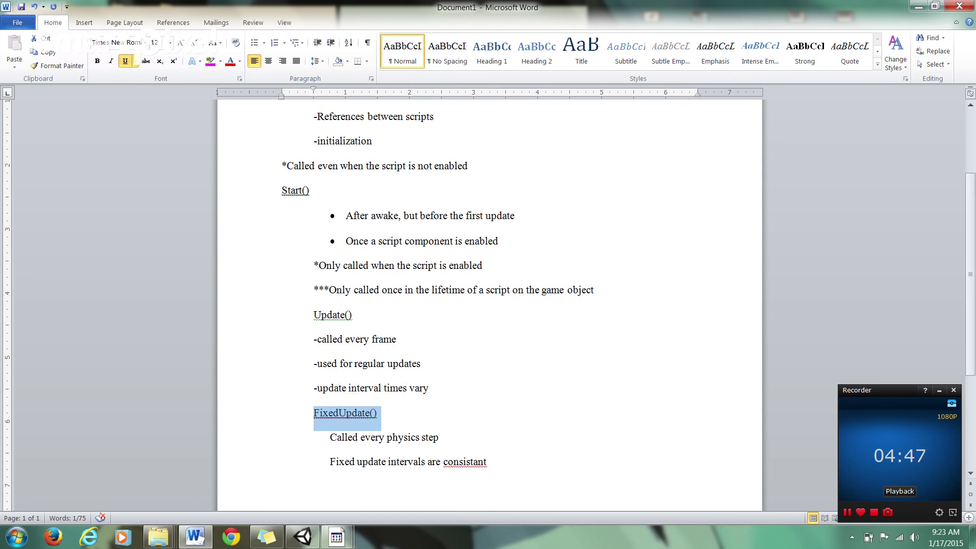
{"action": "left_click", "coordinate": [384, 437]}
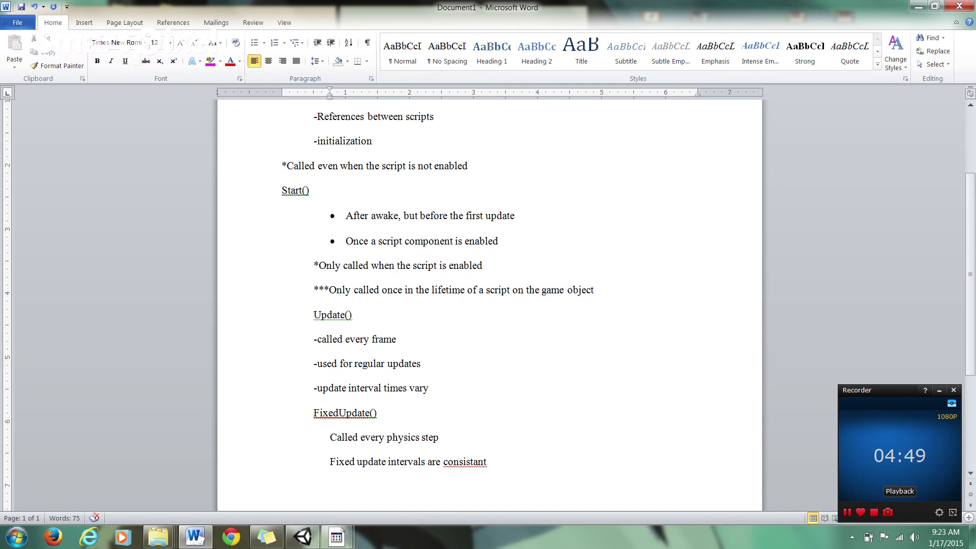
{"action": "key", "text": "Up"}
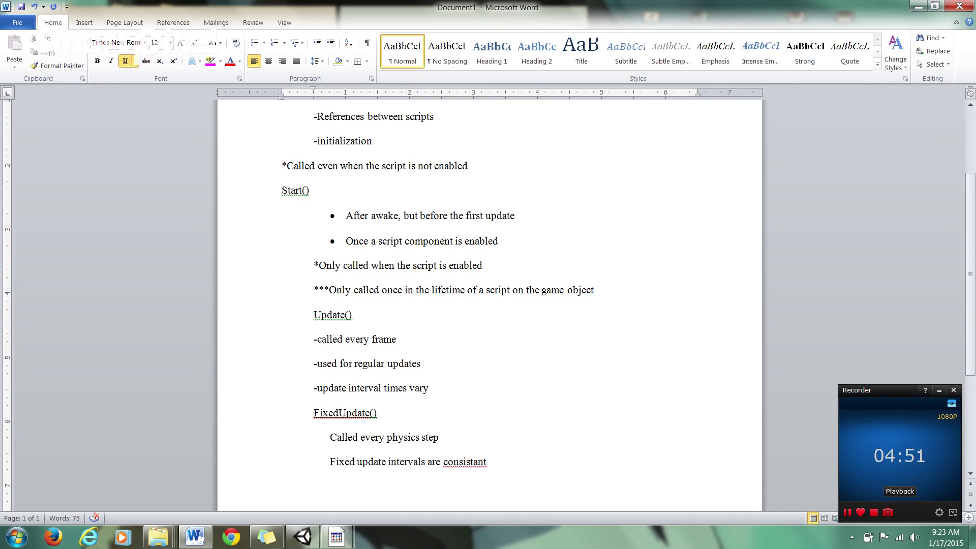